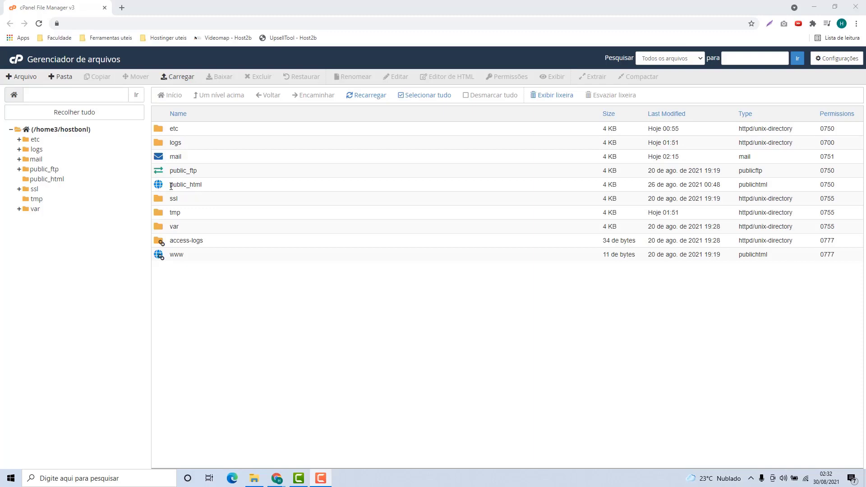
- Open the public_html folder and permanently delete index.html, bypassing the trash
{"action": "left_click", "coordinate": [204, 186]}
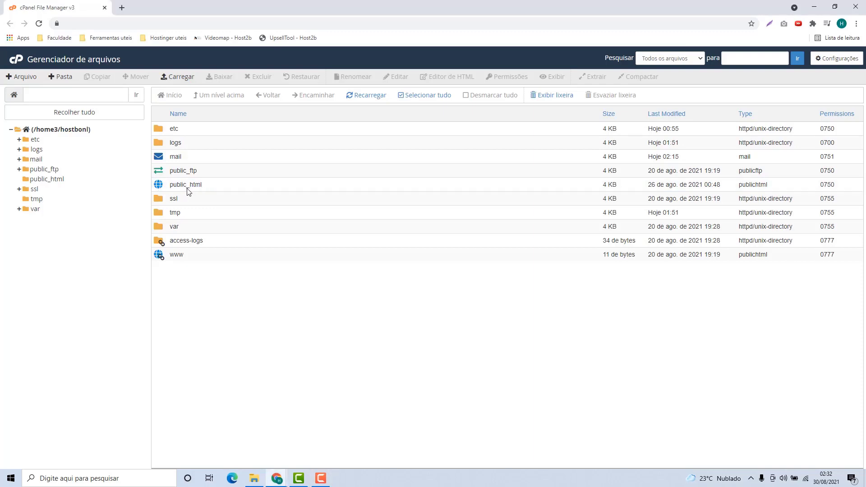
{"action": "double_click", "coordinate": [213, 188]}
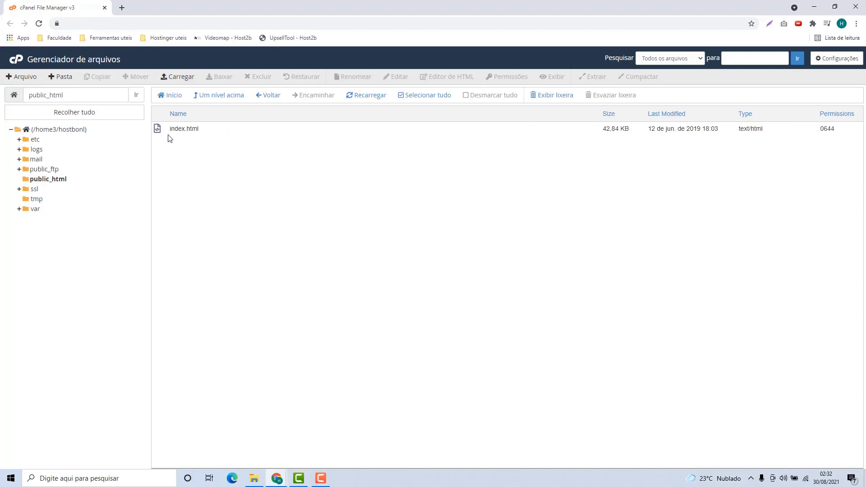
{"action": "left_click", "coordinate": [232, 133]}
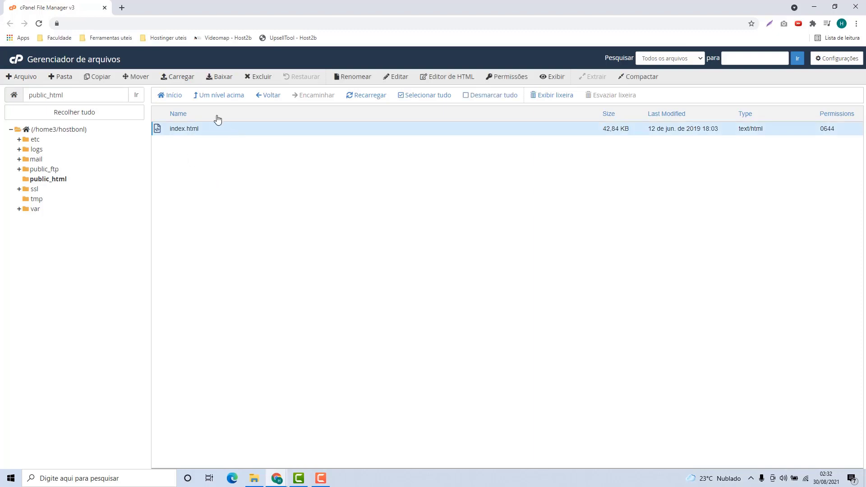
{"action": "left_click", "coordinate": [258, 76]}
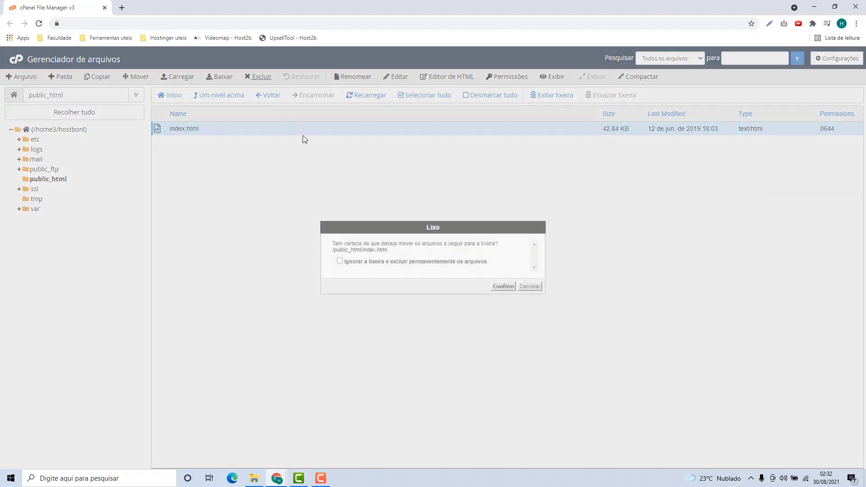
{"action": "left_click", "coordinate": [339, 261]}
{"action": "left_click", "coordinate": [502, 286]}
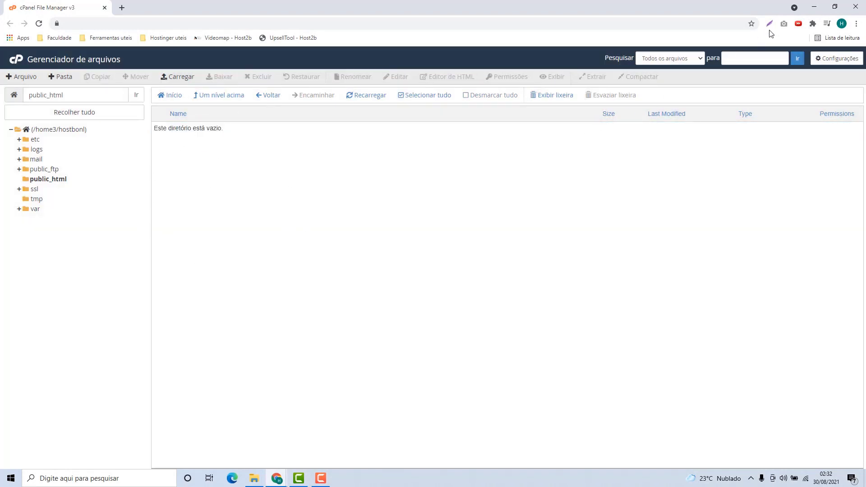
- Switch to the desktop and examine the contents of the Site folder, including its assets subfolder
{"action": "left_click", "coordinate": [811, 8]}
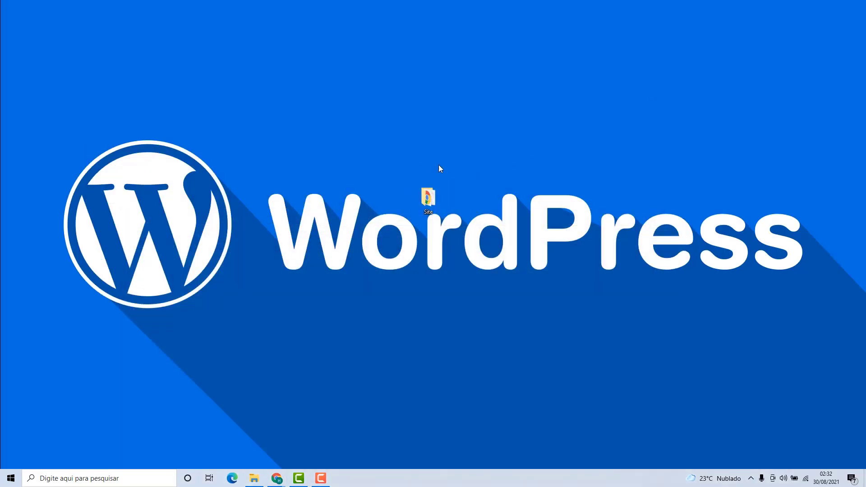
{"action": "double_click", "coordinate": [427, 200]}
{"action": "left_click_drag", "start_coordinate": [256, 323], "coordinate": [206, 188]}
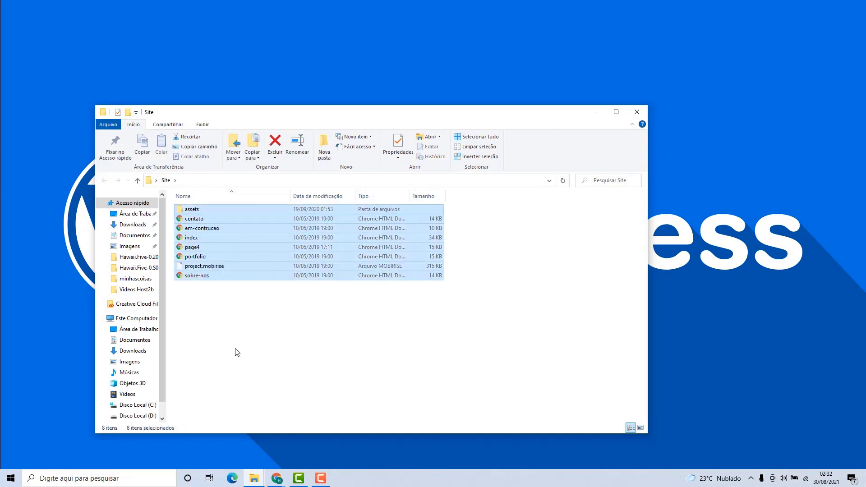
{"action": "left_click", "coordinate": [232, 343]}
{"action": "left_click_drag", "start_coordinate": [230, 328], "coordinate": [197, 224]}
{"action": "double_click", "coordinate": [192, 209]}
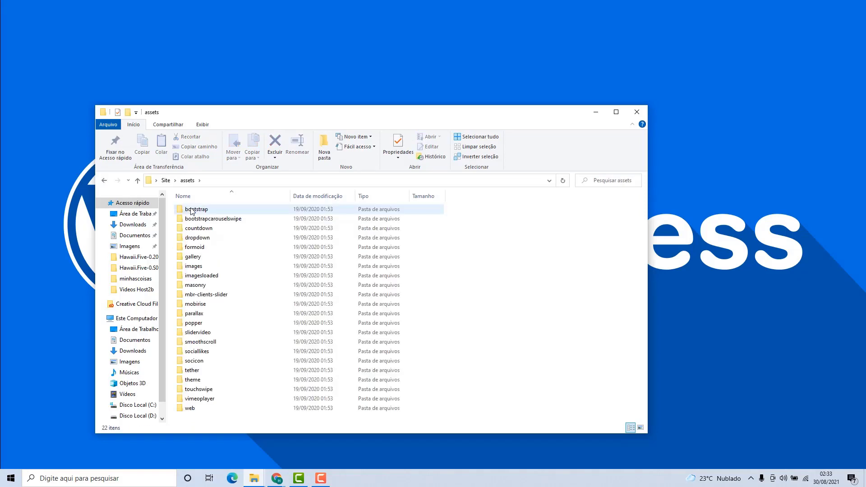
{"action": "key", "text": "alt+Left"}
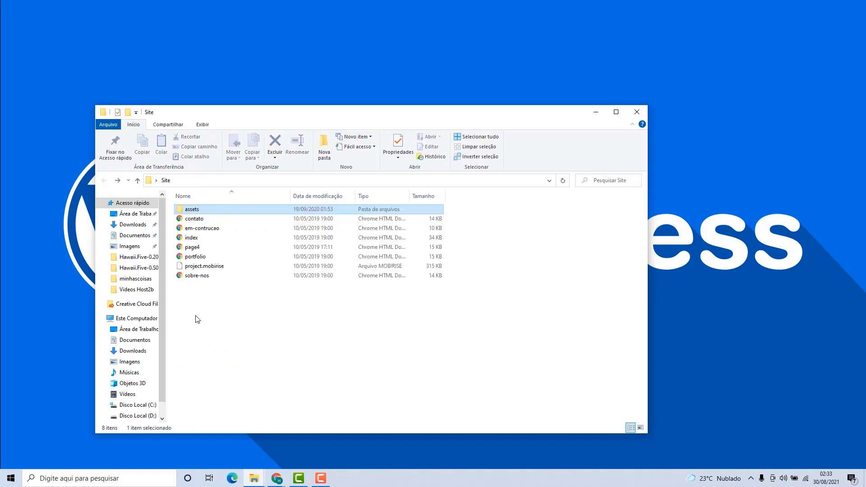
{"action": "left_click_drag", "start_coordinate": [195, 315], "coordinate": [204, 234]}
{"action": "left_click_drag", "start_coordinate": [207, 304], "coordinate": [195, 212]}
{"action": "left_click", "coordinate": [196, 212]}
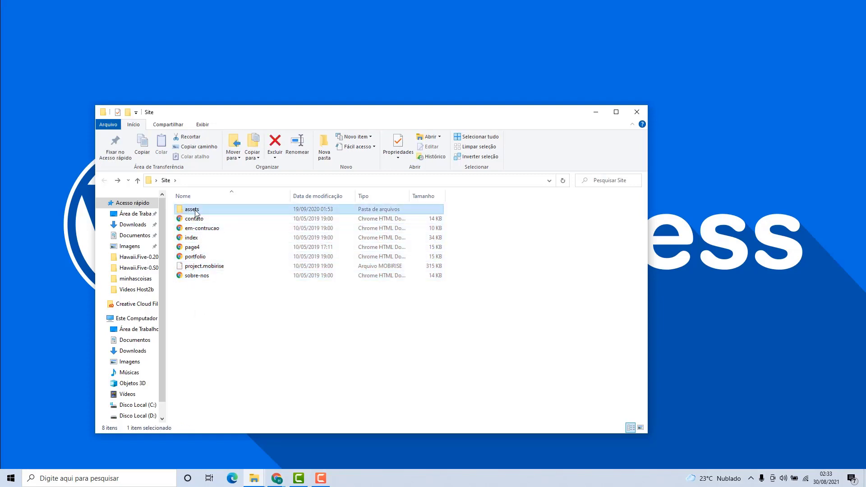
{"action": "double_click", "coordinate": [197, 210]}
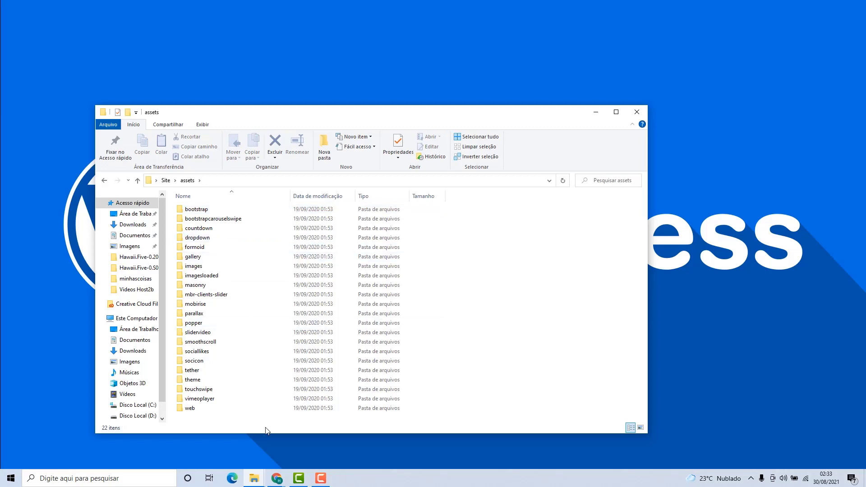
{"action": "key", "text": "alt+Left"}
{"action": "left_click_drag", "start_coordinate": [235, 395], "coordinate": [188, 198]}
{"action": "left_click", "coordinate": [496, 315]}
{"action": "left_click", "coordinate": [636, 112]}
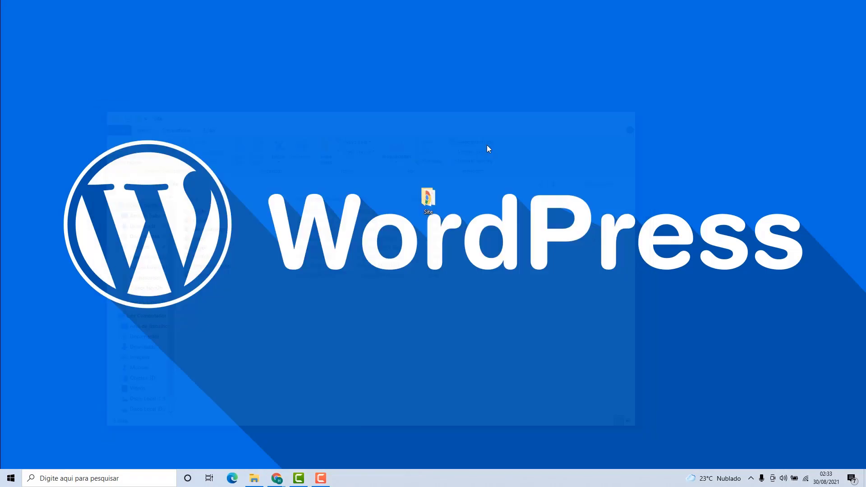
{"action": "double_click", "coordinate": [427, 198]}
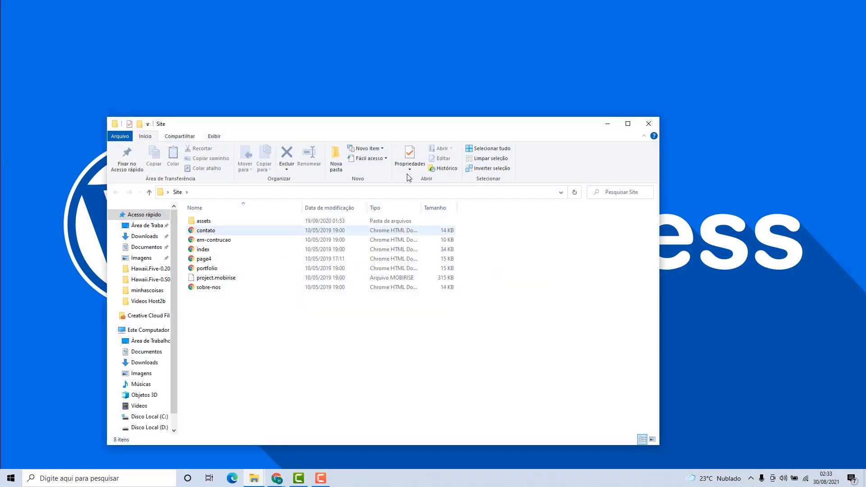
{"action": "left_click", "coordinate": [655, 124]}
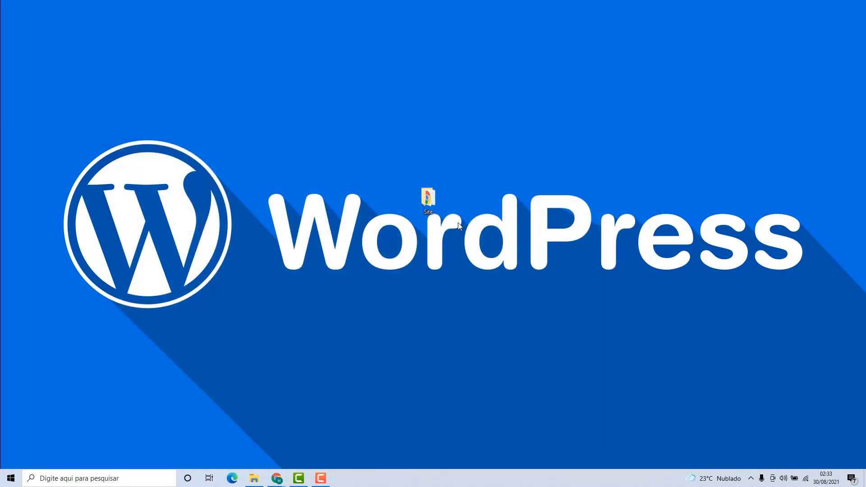
- Compress the desktop's Site folder into a ZIP archive named site.zip and place the archive beside the folder
{"action": "mouse_move", "coordinate": [433, 194]}
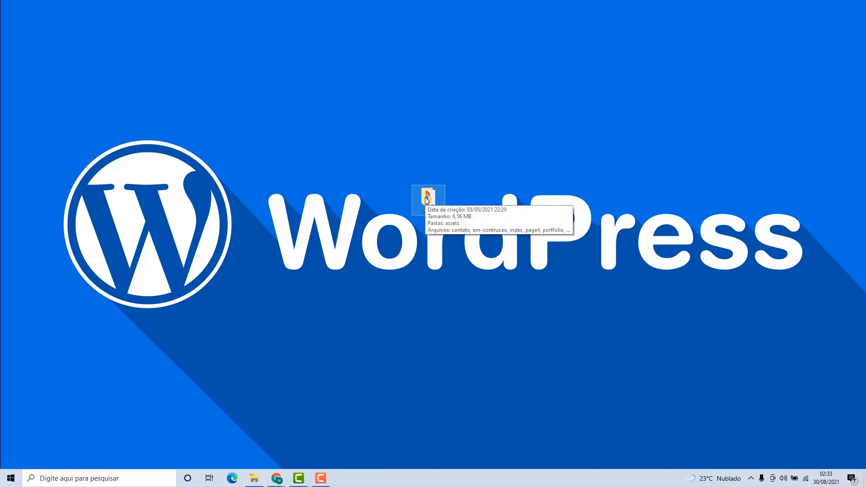
{"action": "right_click", "coordinate": [426, 198]}
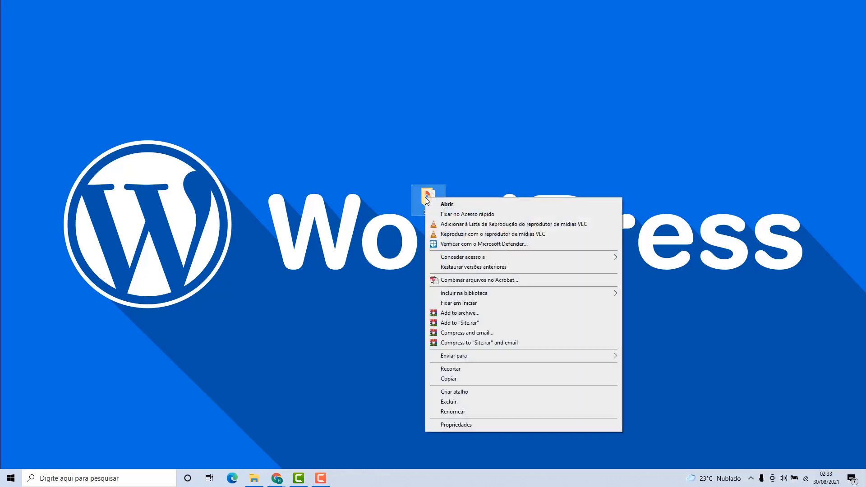
{"action": "left_click", "coordinate": [453, 313]}
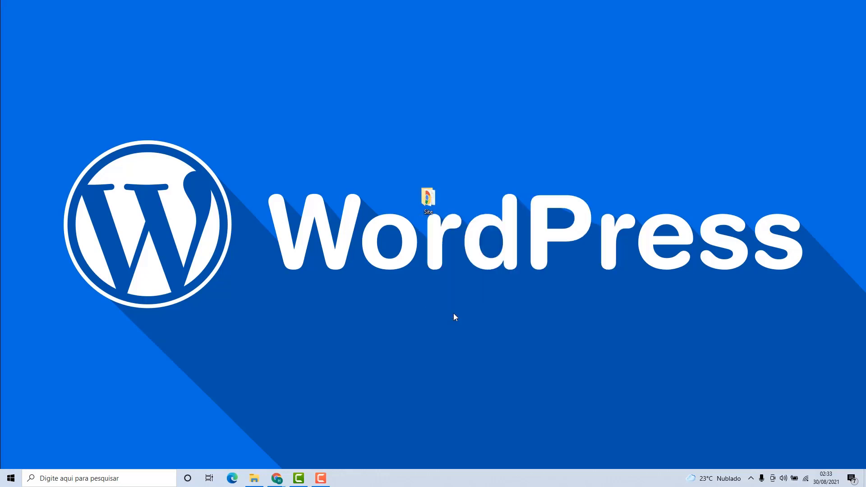
{"action": "left_click", "coordinate": [360, 192]}
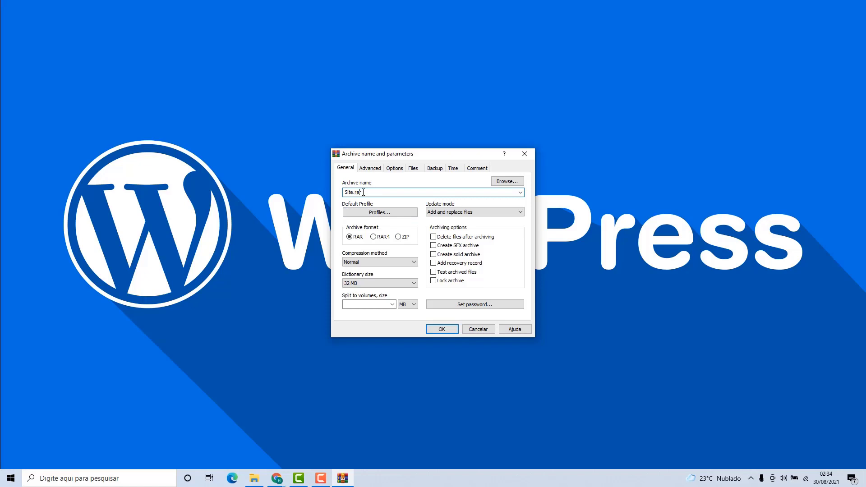
{"action": "left_click_drag", "start_coordinate": [363, 192], "coordinate": [336, 197]}
{"action": "type", "text": "site"}
{"action": "left_click", "coordinate": [398, 237]}
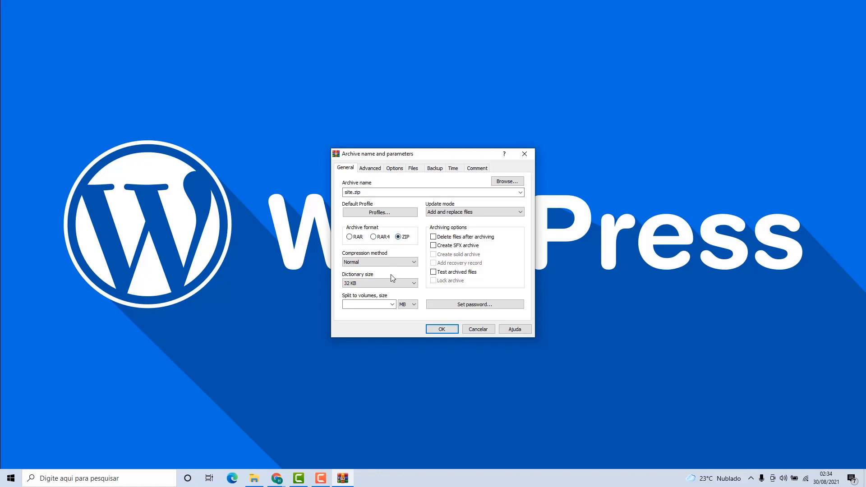
{"action": "left_click", "coordinate": [434, 331]}
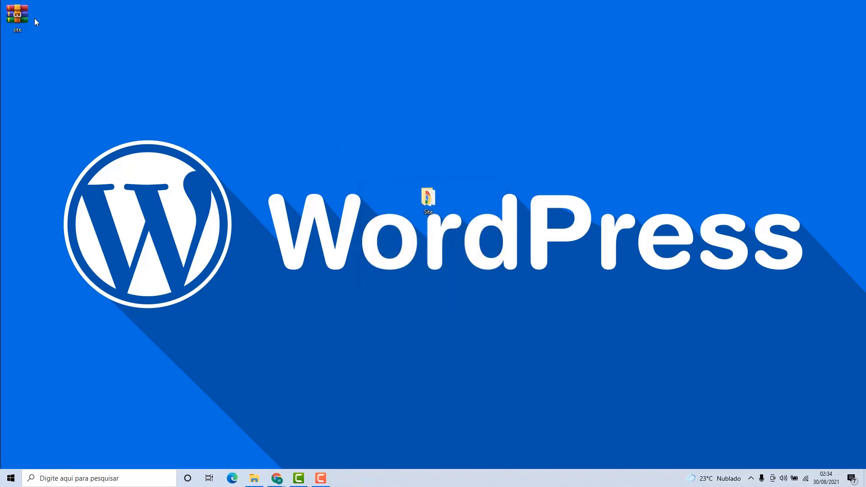
{"action": "left_click_drag", "start_coordinate": [34, 18], "coordinate": [463, 198]}
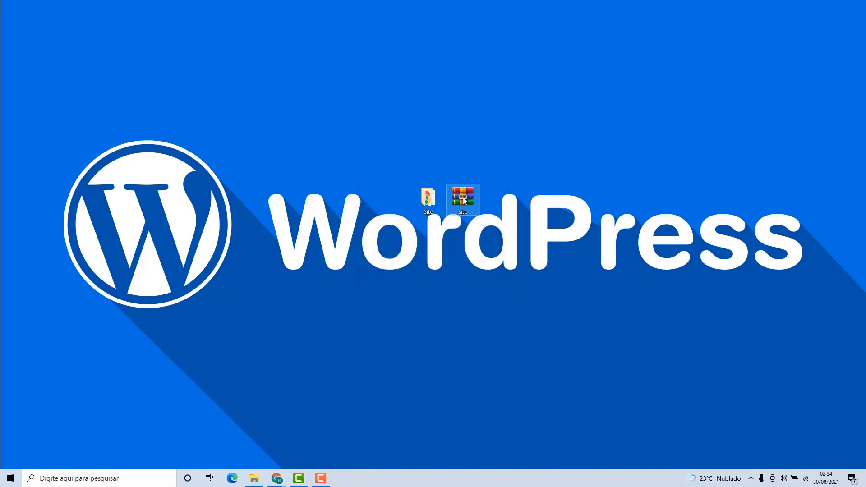
{"action": "left_click", "coordinate": [518, 191]}
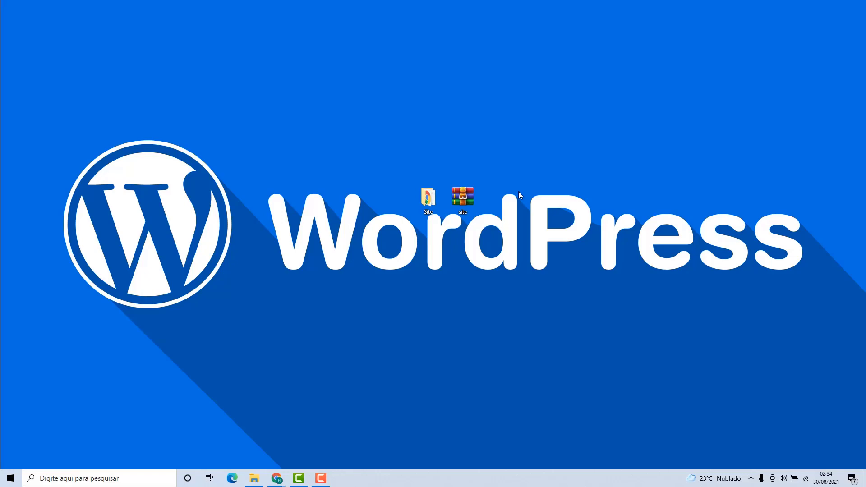
- Review the files inside the desktop's Site folder once more and close the folder
{"action": "double_click", "coordinate": [428, 197]}
{"action": "left_click_drag", "start_coordinate": [348, 368], "coordinate": [261, 218]}
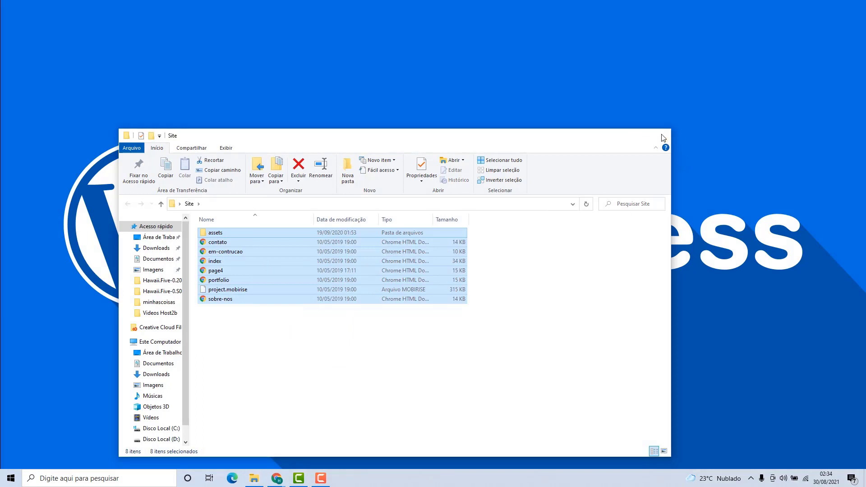
{"action": "left_click", "coordinate": [660, 136]}
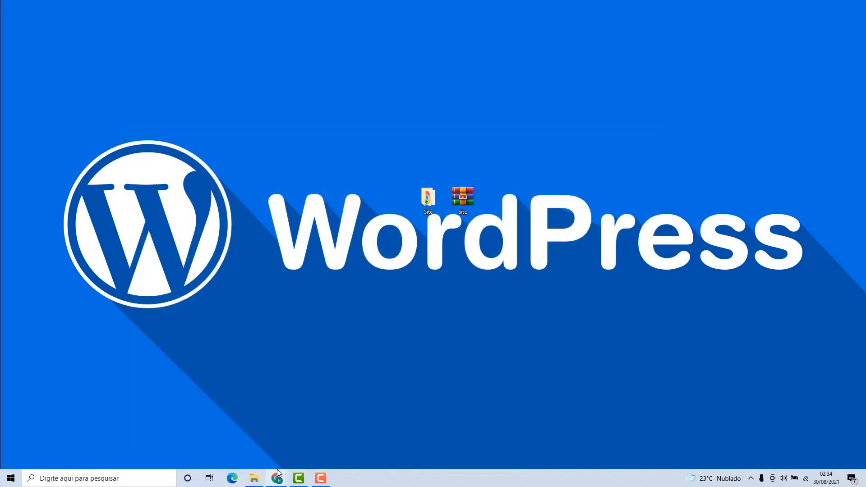
- Switch to cPanel File Manager in Chrome, upload site.zip from the desktop into public_html, and return to that folder
{"action": "mouse_move", "coordinate": [276, 478]}
{"action": "left_click", "coordinate": [260, 427]}
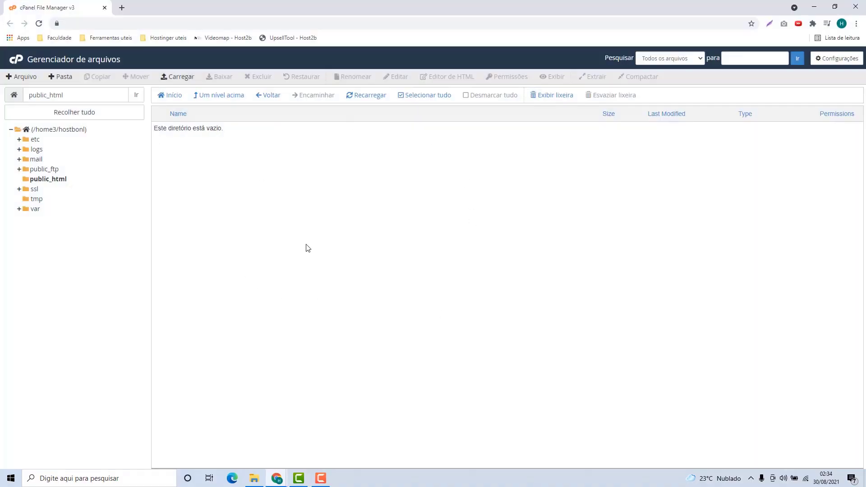
{"action": "left_click", "coordinate": [184, 77]}
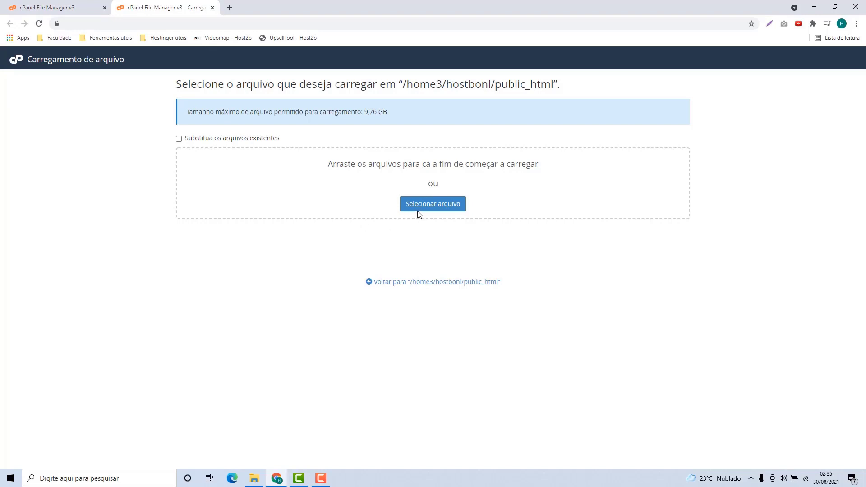
{"action": "left_click", "coordinate": [446, 212]}
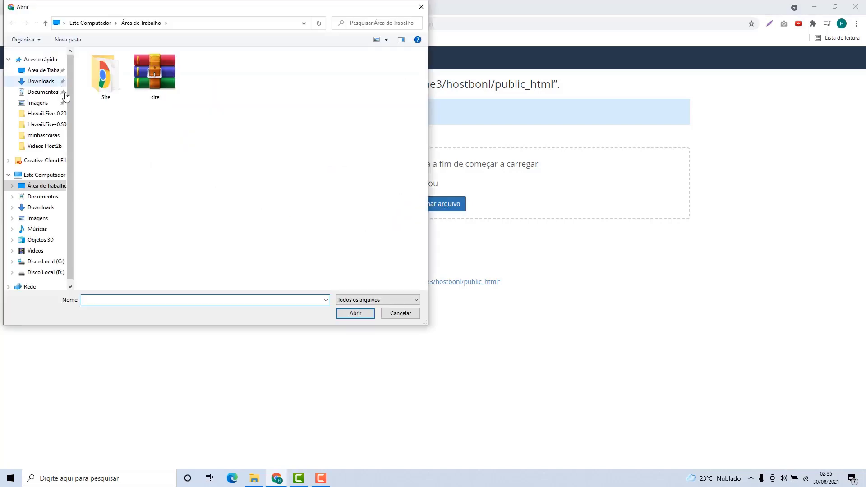
{"action": "left_click", "coordinate": [154, 74]}
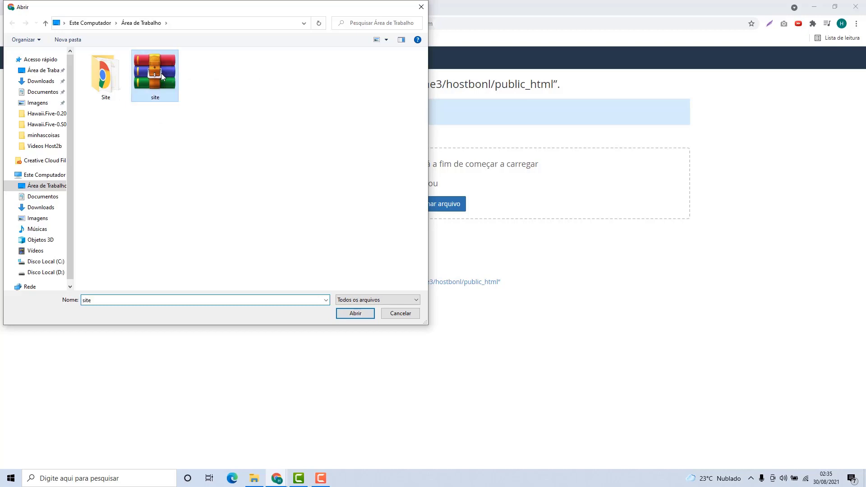
{"action": "left_click", "coordinate": [350, 314]}
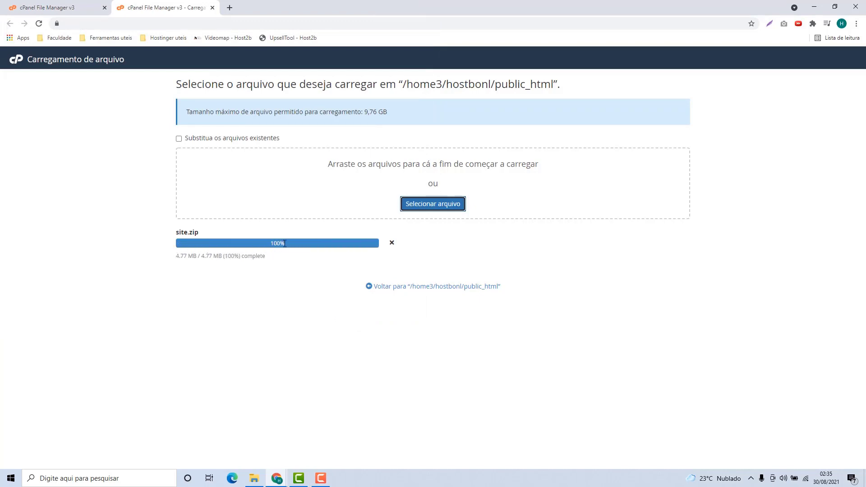
{"action": "left_click_drag", "start_coordinate": [263, 245], "coordinate": [300, 251]}
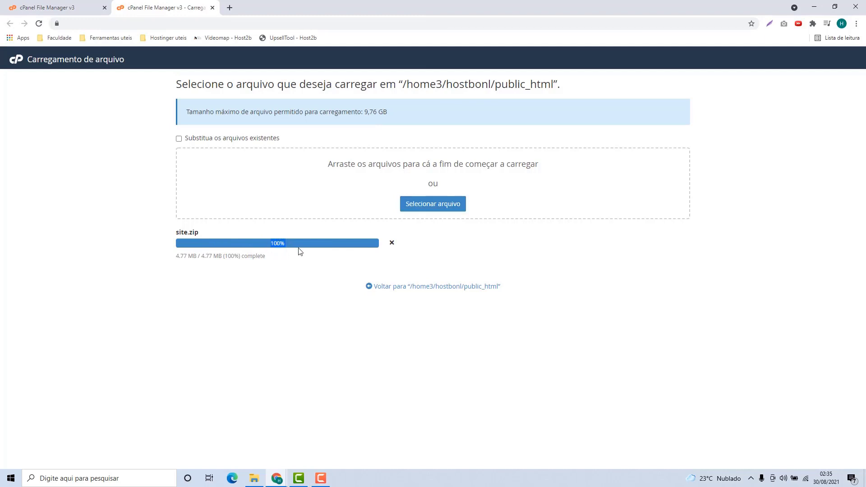
{"action": "left_click", "coordinate": [280, 253]}
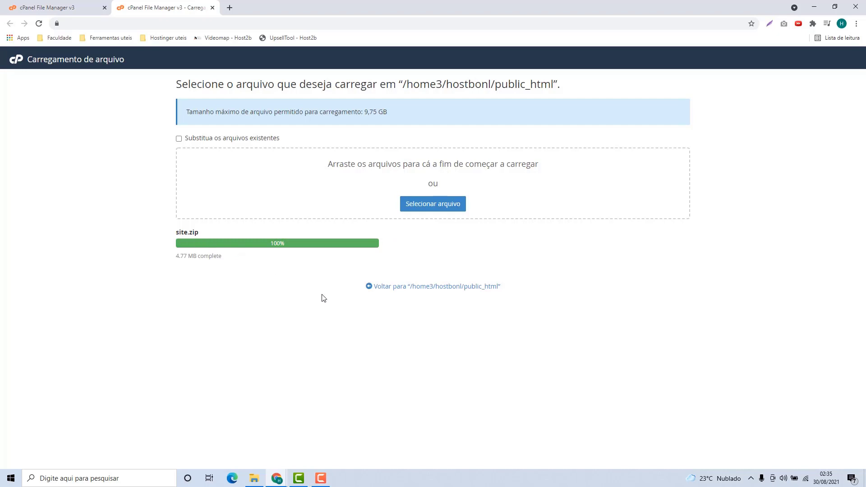
{"action": "left_click", "coordinate": [379, 287]}
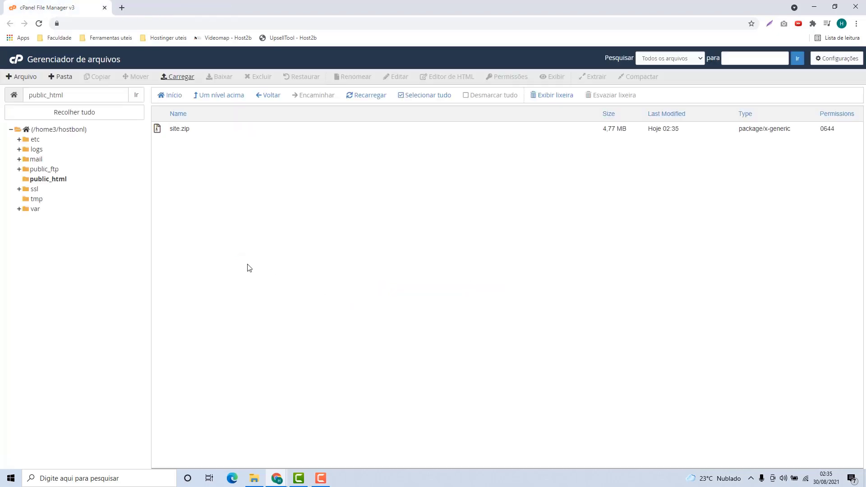
- Extract site.zip into /public_html, review the list of extracted files, and close the extraction results
{"action": "left_click", "coordinate": [200, 132]}
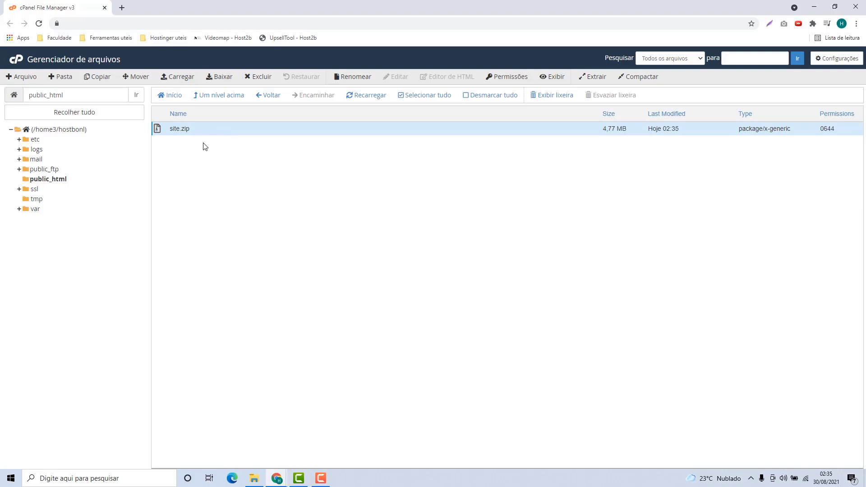
{"action": "left_click", "coordinate": [201, 129]}
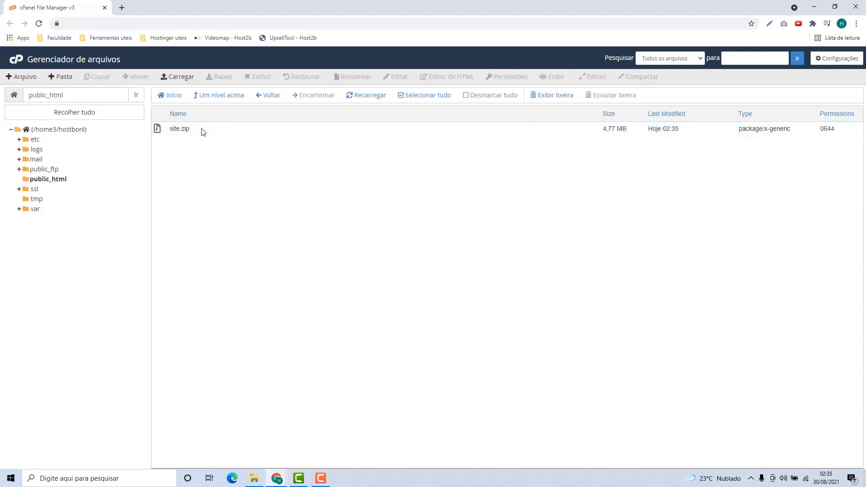
{"action": "left_click", "coordinate": [196, 134]}
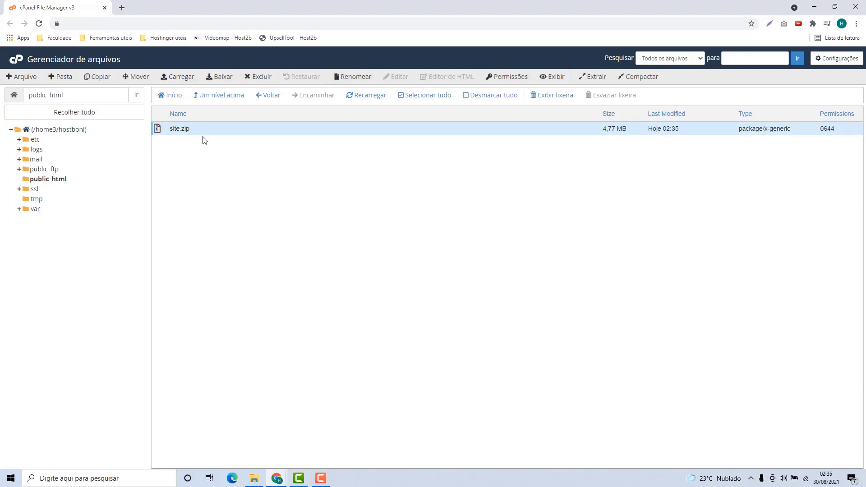
{"action": "left_click", "coordinate": [594, 80]}
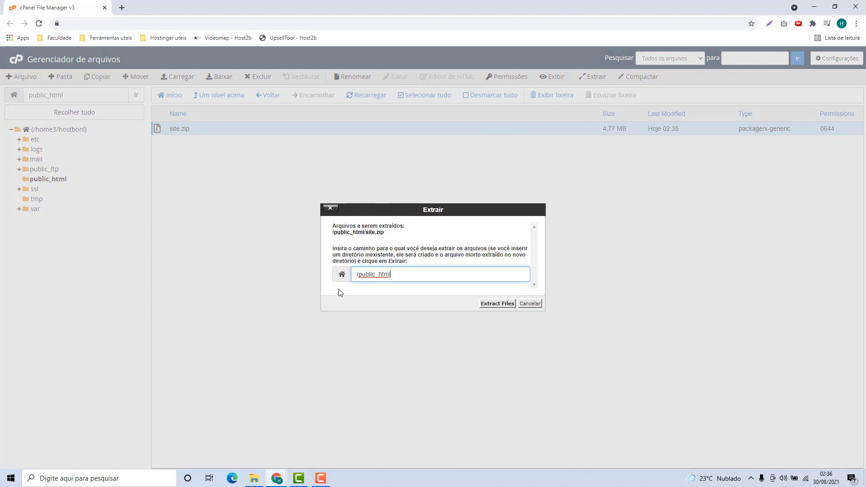
{"action": "left_click", "coordinate": [493, 310]}
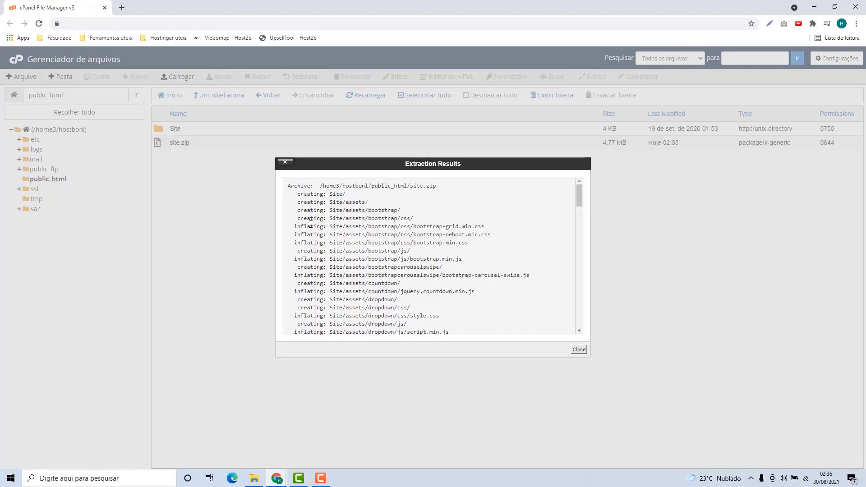
{"action": "scroll", "coordinate": [310, 224], "scroll_direction": "down", "scroll_amount": 15}
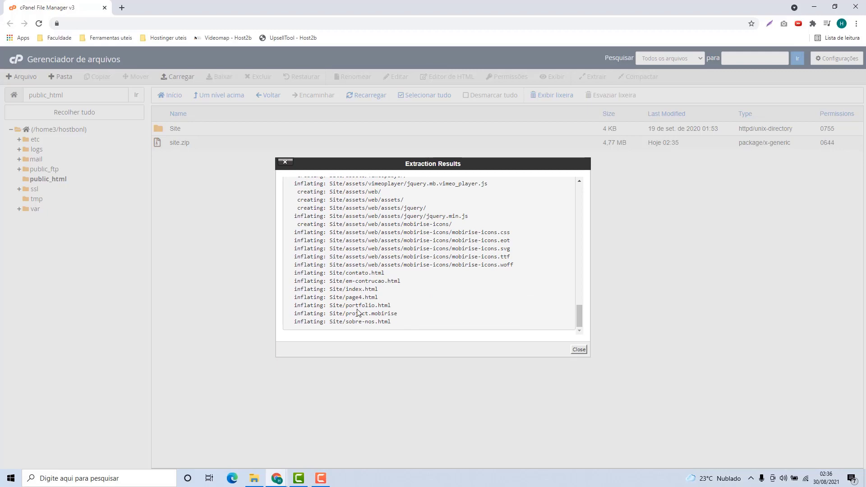
{"action": "scroll", "coordinate": [357, 312], "scroll_direction": "up", "scroll_amount": 15}
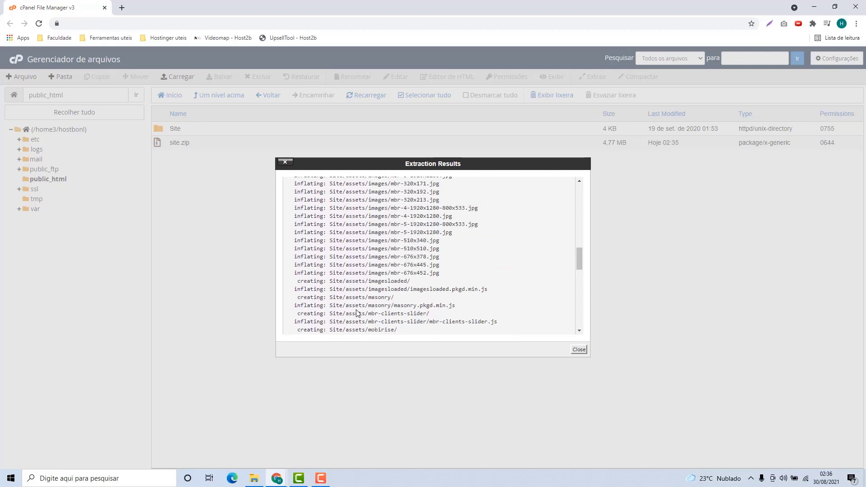
{"action": "left_click", "coordinate": [580, 351]}
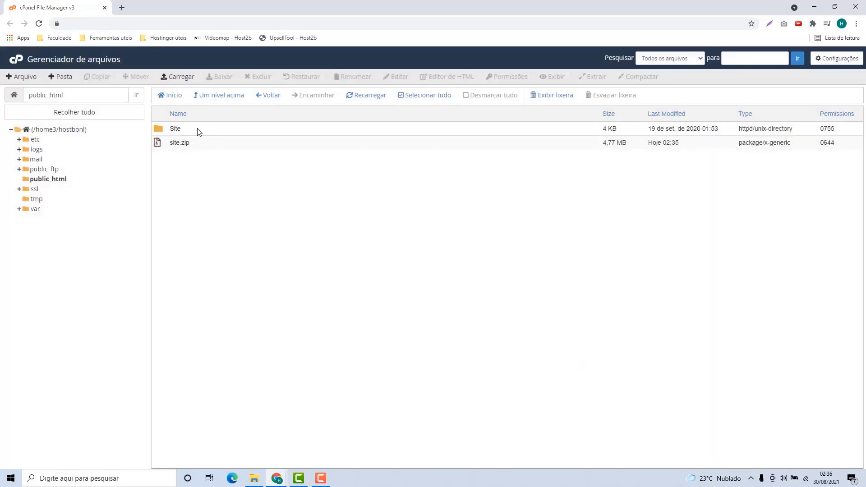
- Check the contents of the extracted Site folder and return to public_html
{"action": "double_click", "coordinate": [200, 131]}
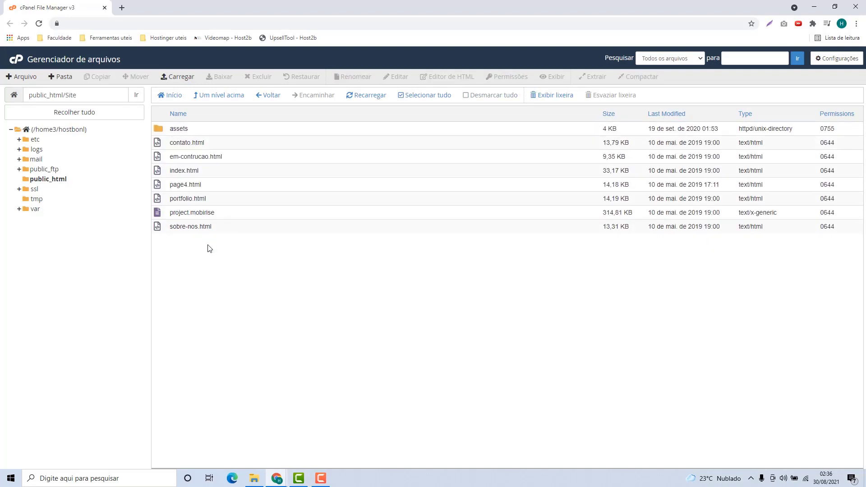
{"action": "left_click", "coordinate": [269, 95]}
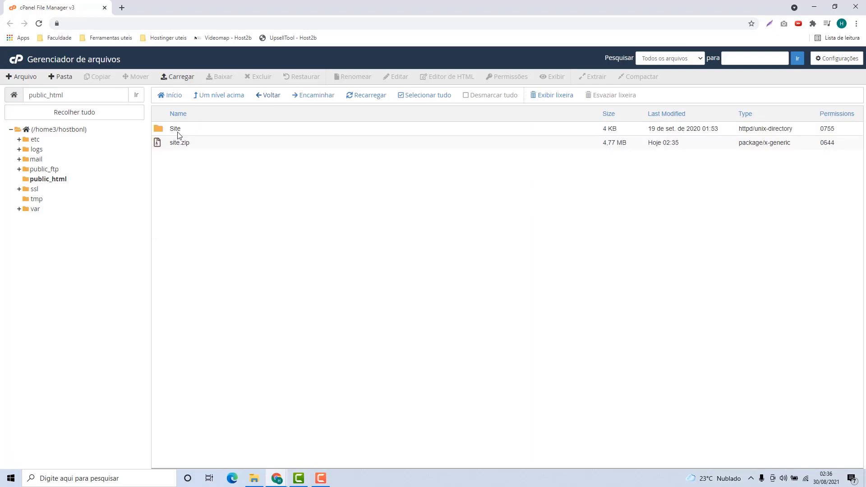
{"action": "left_click", "coordinate": [181, 129]}
{"action": "left_click", "coordinate": [180, 130]}
{"action": "left_click", "coordinate": [265, 131]}
- Move everything inside the extracted Site folder, including the assets folder, up into /public_html
{"action": "double_click", "coordinate": [264, 130]}
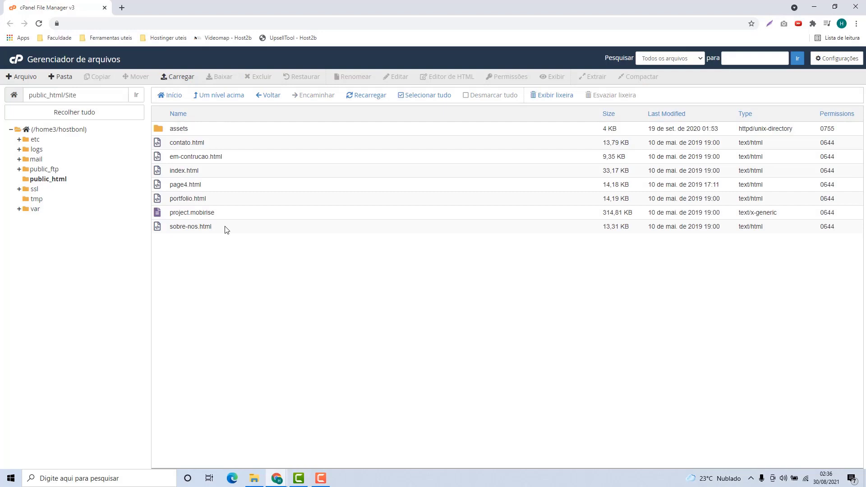
{"action": "left_click_drag", "start_coordinate": [212, 228], "coordinate": [245, 133]}
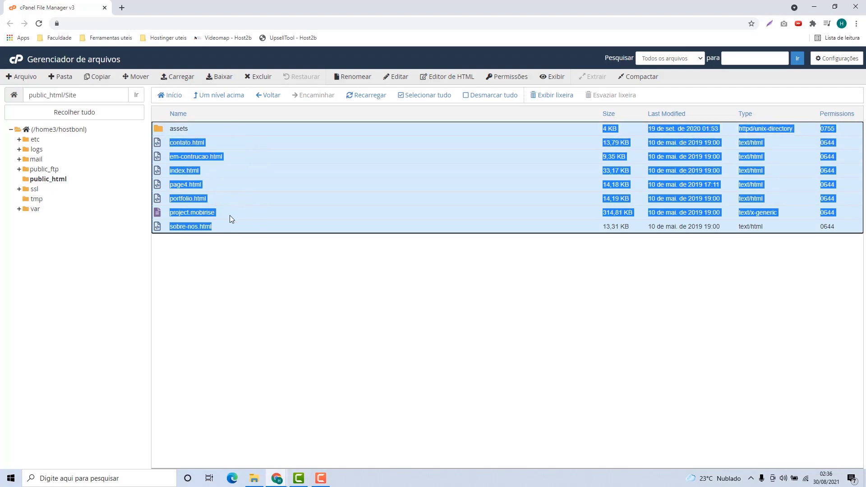
{"action": "left_click", "coordinate": [140, 80]}
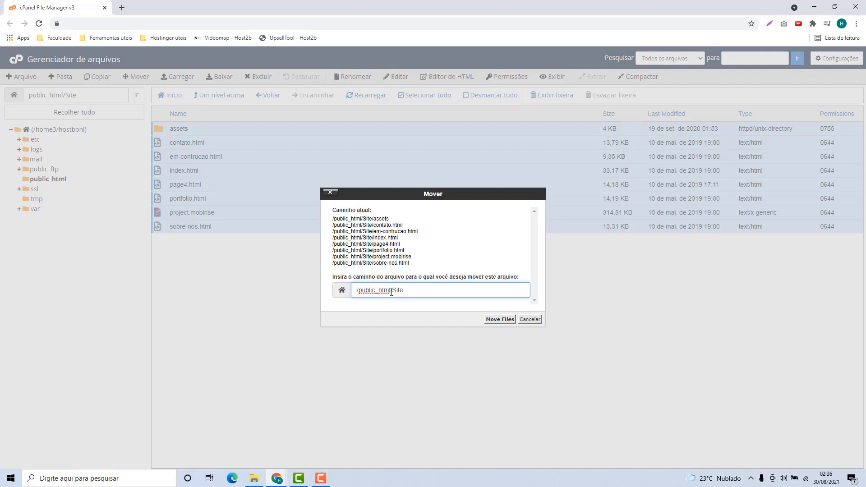
{"action": "left_click_drag", "start_coordinate": [392, 289], "coordinate": [361, 288]}
{"action": "left_click", "coordinate": [437, 297]}
{"action": "key", "text": "BackSpace"}
{"action": "key", "text": "BackSpace"}
{"action": "left_click", "coordinate": [504, 321]}
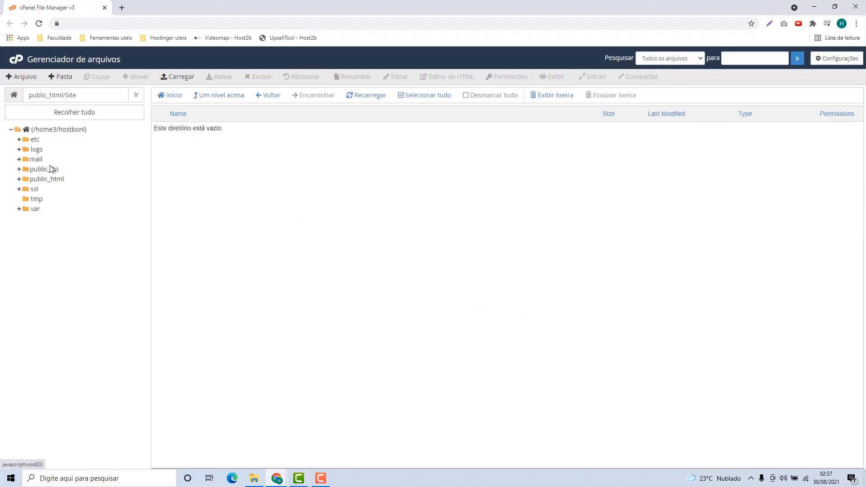
- Permanently delete the Site folder and site.zip from public_html, bypassing the trash
{"action": "left_click", "coordinate": [48, 181]}
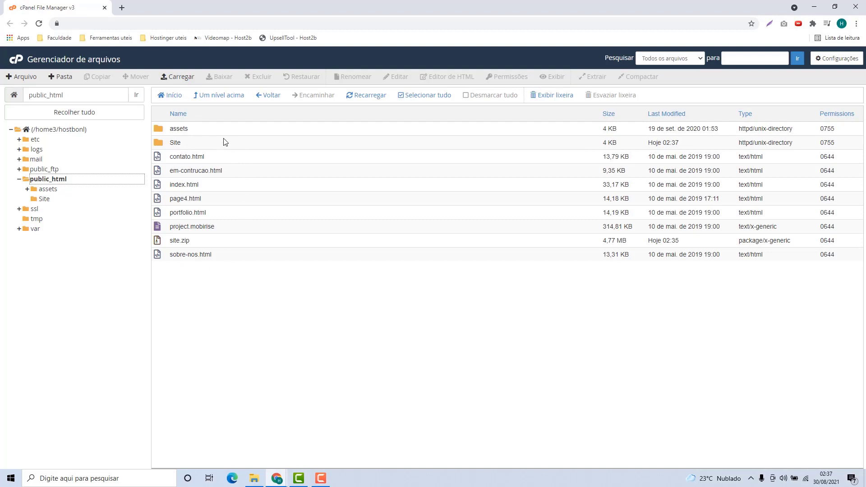
{"action": "left_click", "coordinate": [209, 242]}
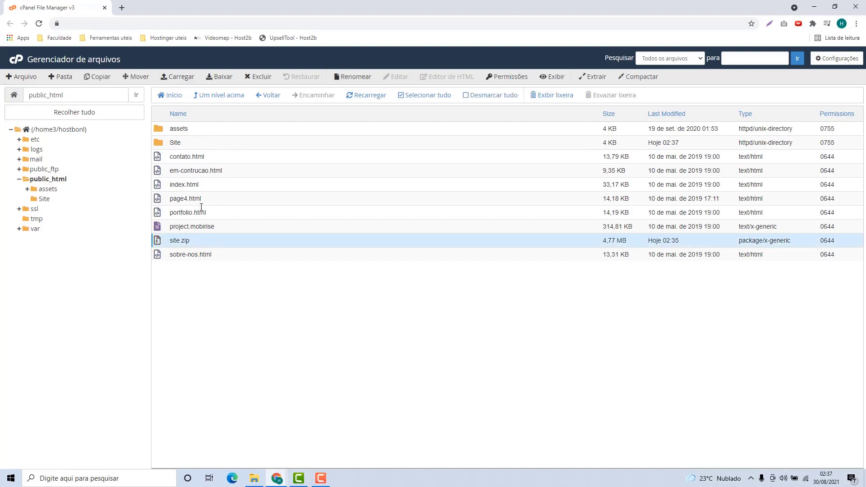
{"action": "left_click", "coordinate": [188, 145], "text": "ctrl"}
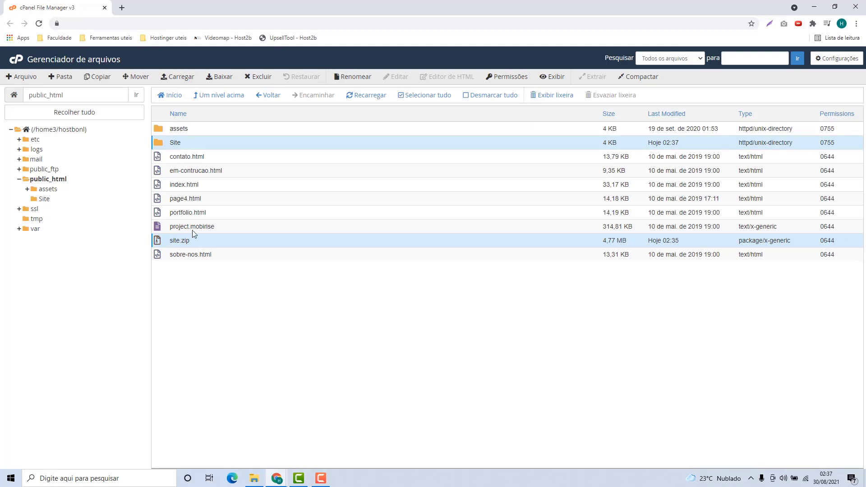
{"action": "left_click", "coordinate": [261, 77]}
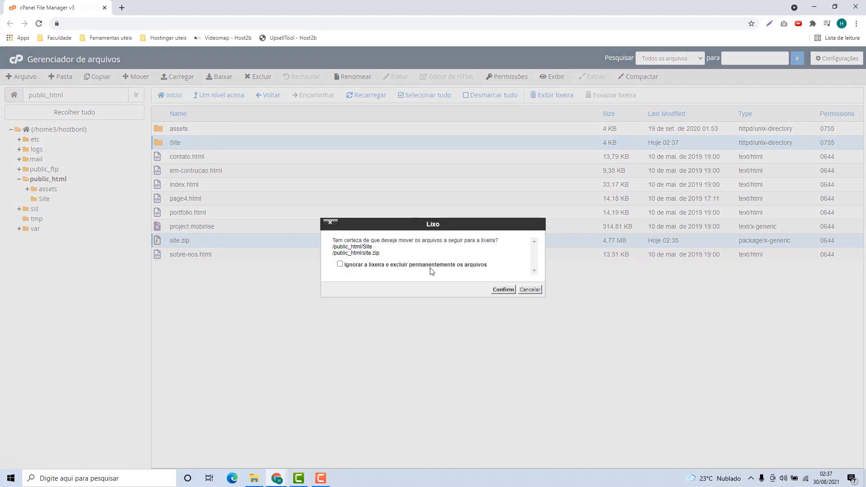
{"action": "left_click", "coordinate": [473, 266]}
{"action": "left_click", "coordinate": [503, 290]}
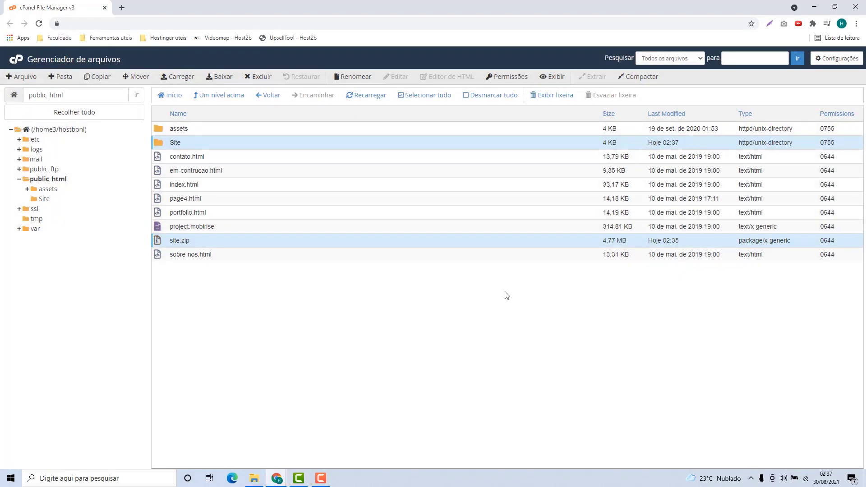